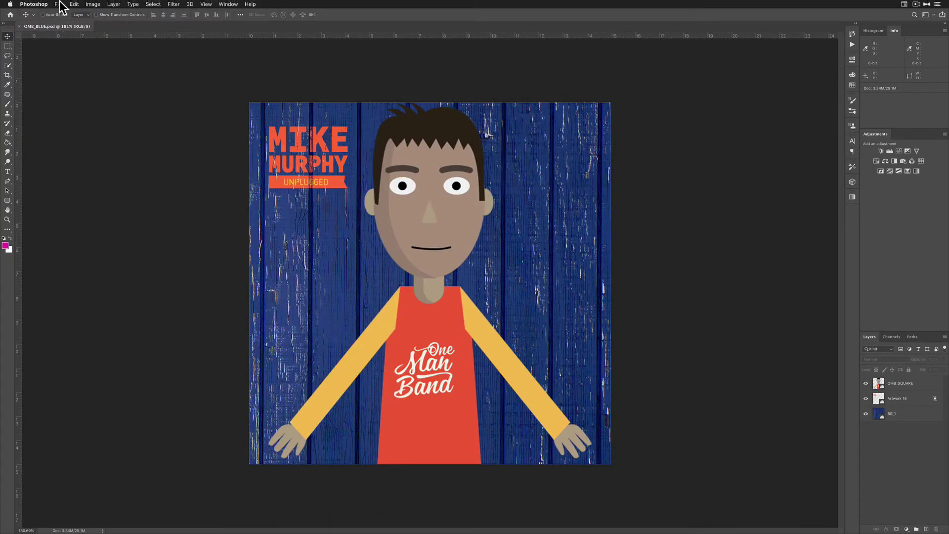
Start a Save As, then hide and re-show the Artwork 16 layer
{"action": "left_click", "coordinate": [58, 4]}
{"action": "left_click", "coordinate": [78, 87]}
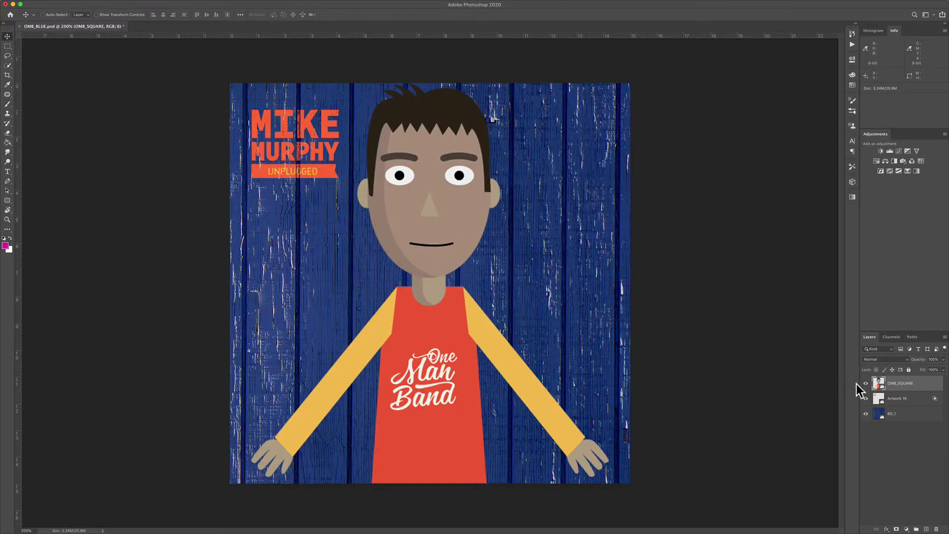
{"action": "left_click", "coordinate": [867, 398]}
{"action": "left_click", "coordinate": [866, 398]}
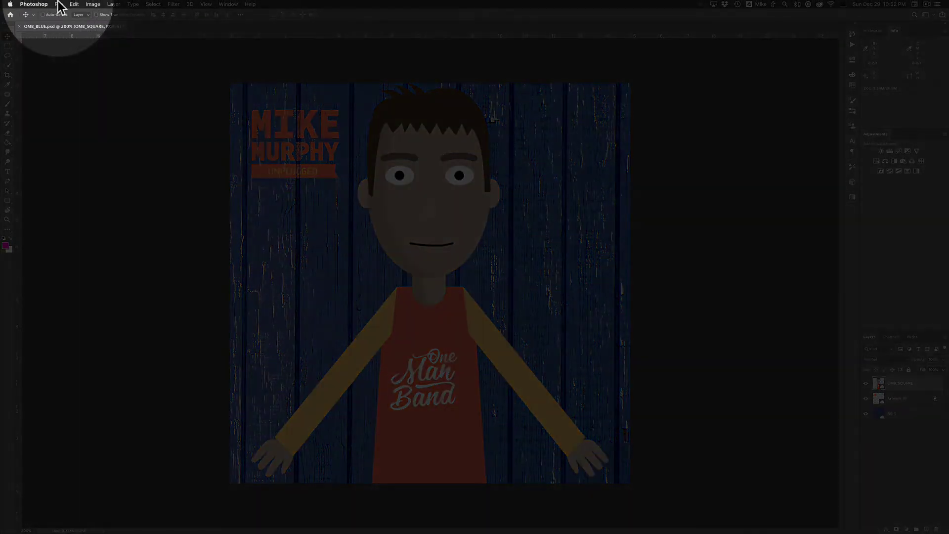
Choose saving to cloud documents, with the cloud-or-computer prompt set to not appear again
{"action": "left_click", "coordinate": [58, 3]}
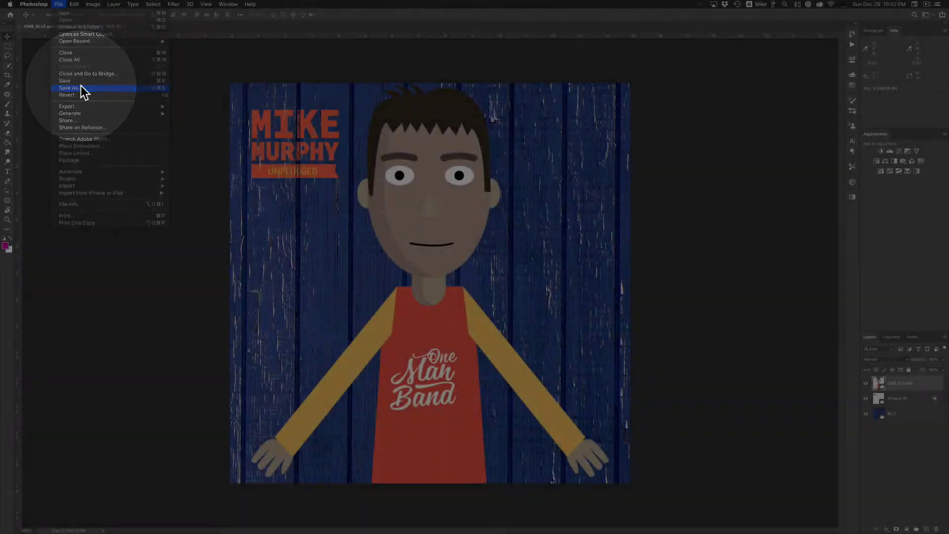
{"action": "left_click", "coordinate": [81, 89]}
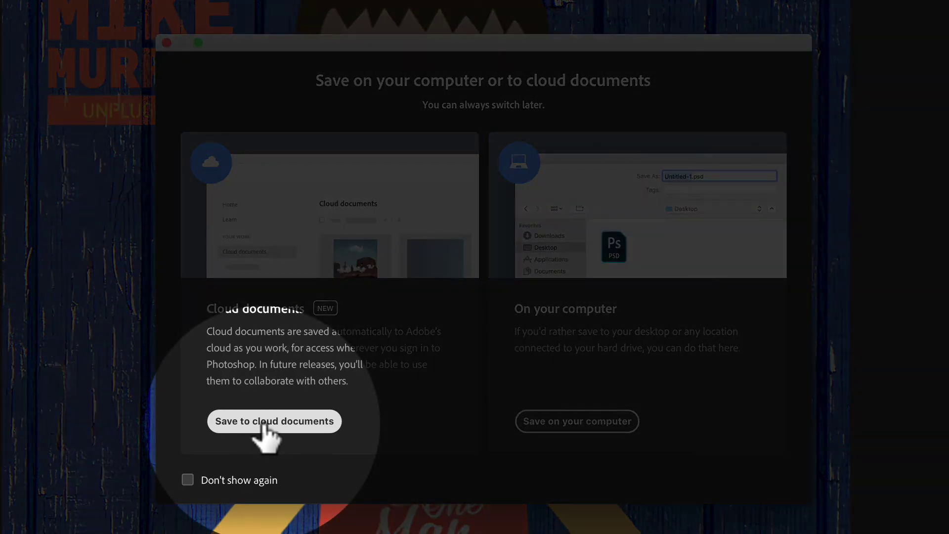
{"action": "left_click", "coordinate": [188, 479]}
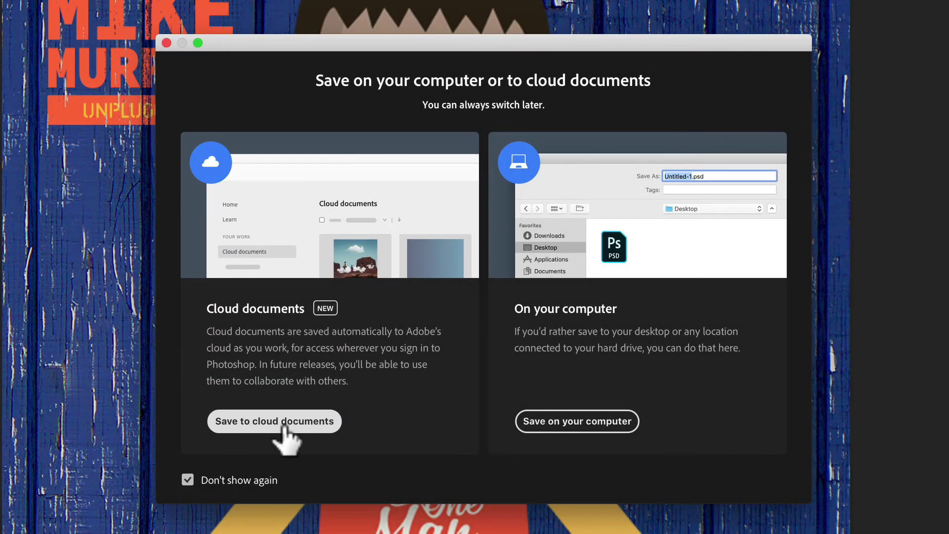
{"action": "left_click", "coordinate": [286, 424]}
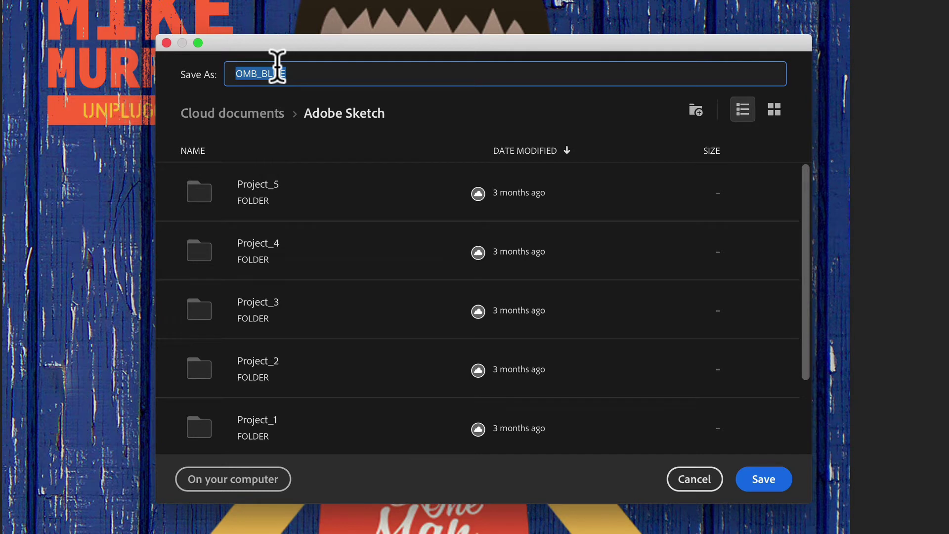
Name the document OMB and save it in a new 'Adobe Photoshop' cloud folder
{"action": "type", "text": "OMB"}
{"action": "left_click", "coordinate": [237, 115]}
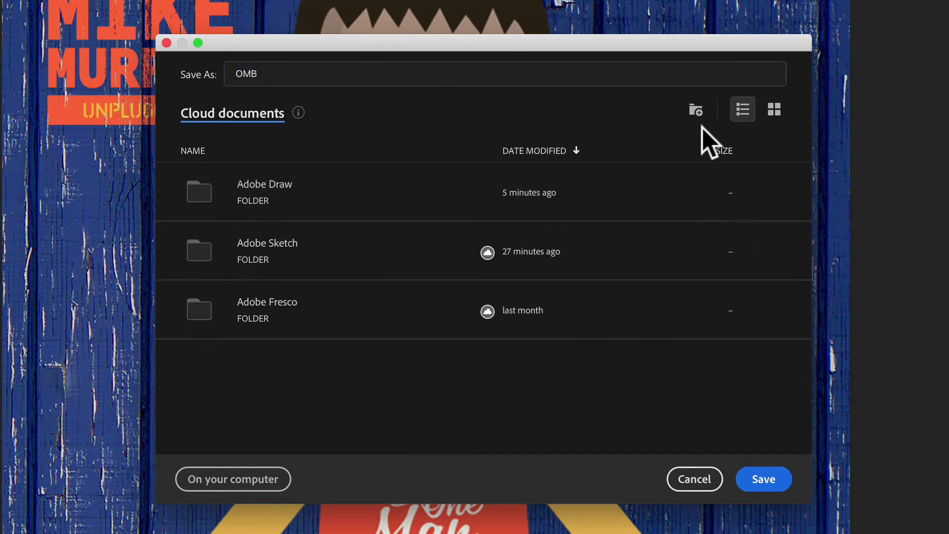
{"action": "left_click", "coordinate": [695, 111]}
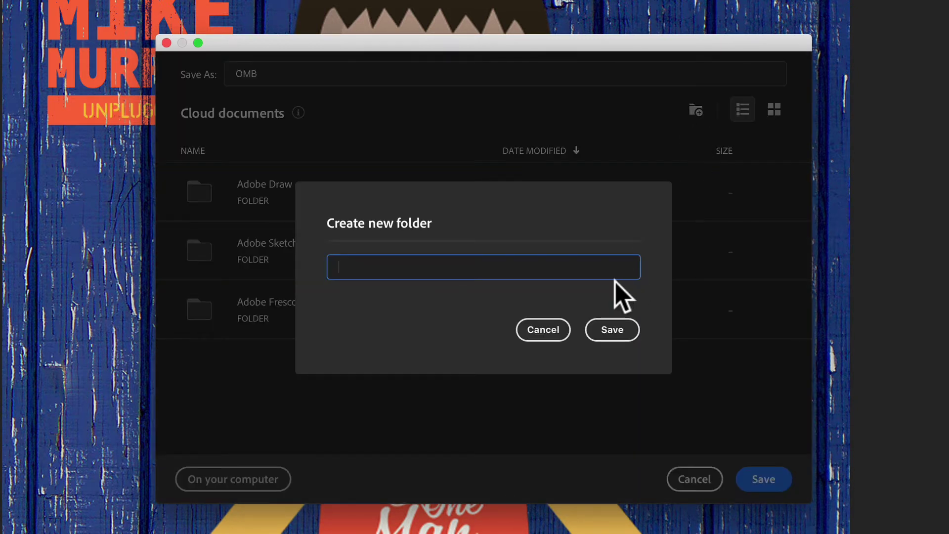
{"action": "type", "text": "Adobe Photoshop"}
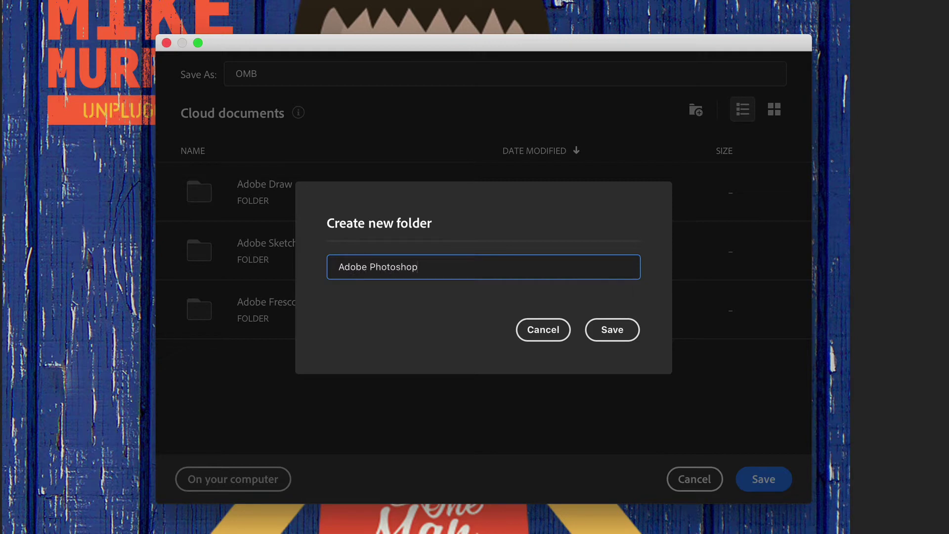
{"action": "left_click", "coordinate": [618, 335]}
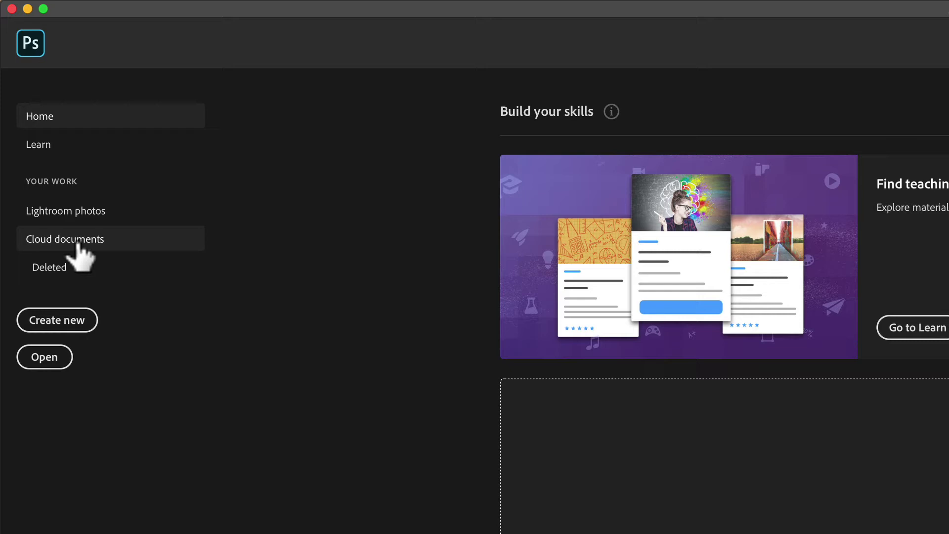
Open OMB from the Cloud documents list and toggle Layer 1 to check the swirl
{"action": "left_click", "coordinate": [77, 244]}
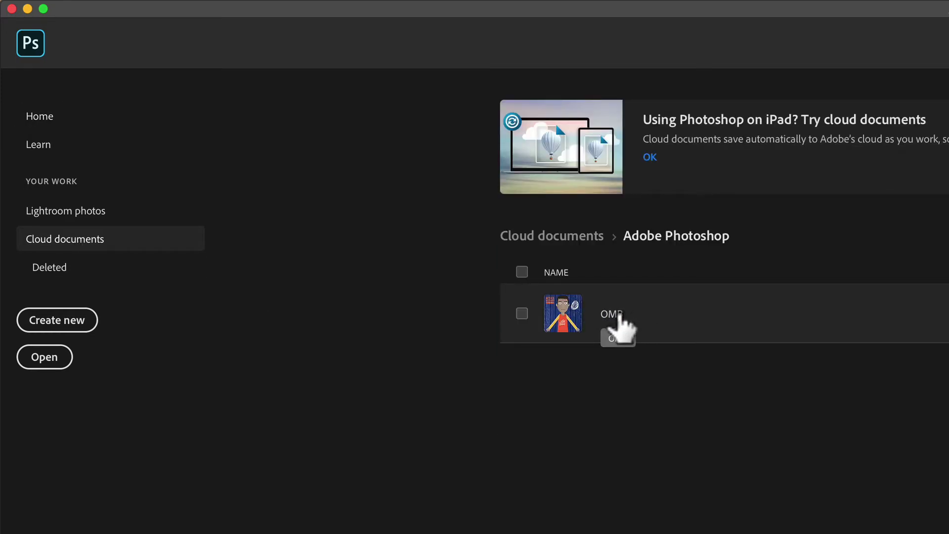
{"action": "double_click", "coordinate": [613, 314]}
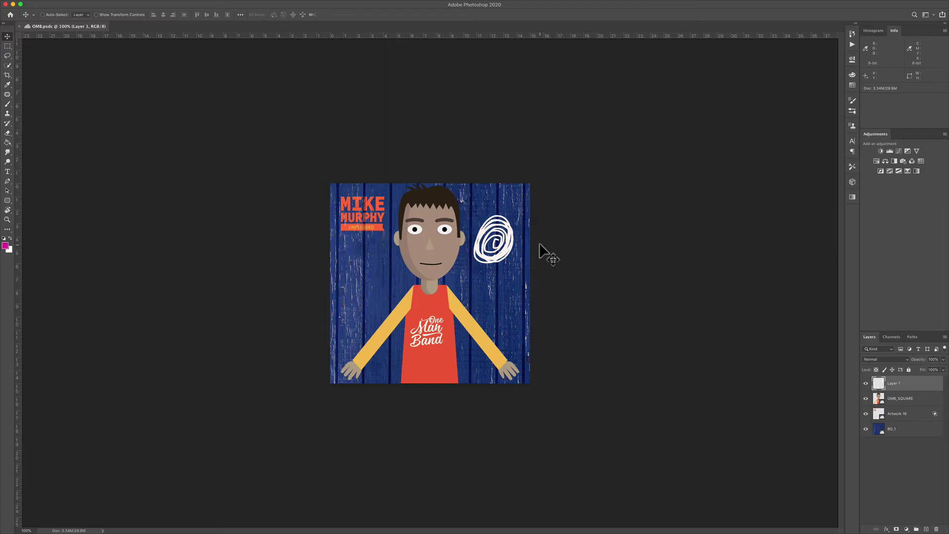
{"action": "left_click", "coordinate": [866, 385]}
{"action": "left_click", "coordinate": [865, 385]}
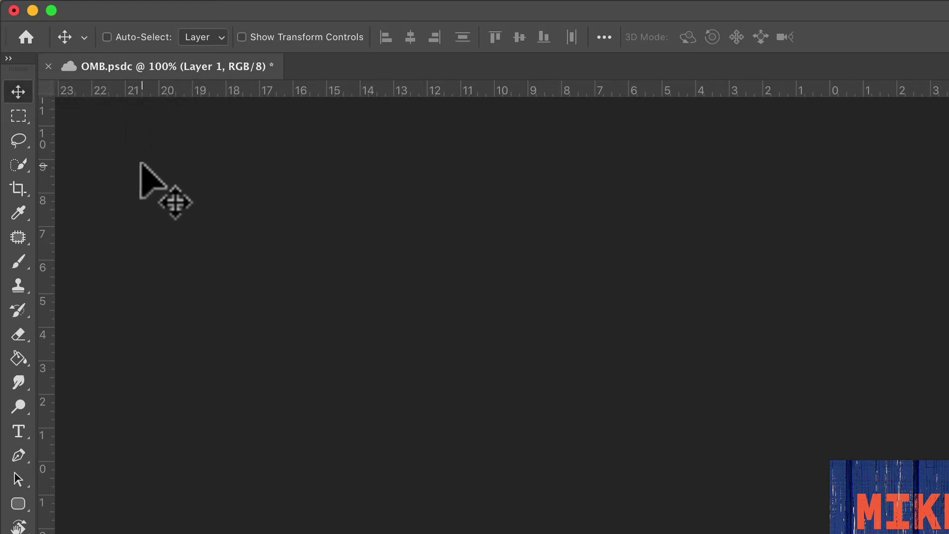
{"action": "mouse_move", "coordinate": [129, 2]}
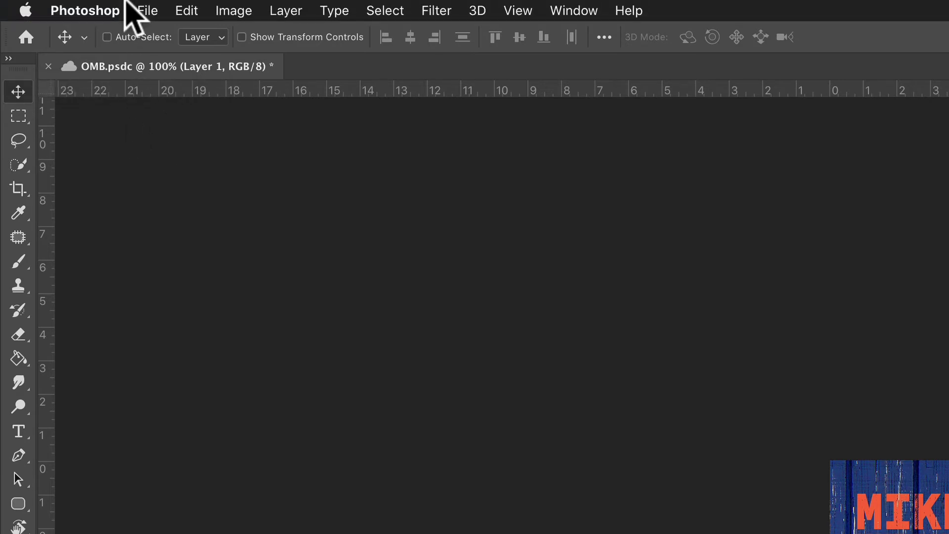
{"action": "left_click", "coordinate": [152, 11]}
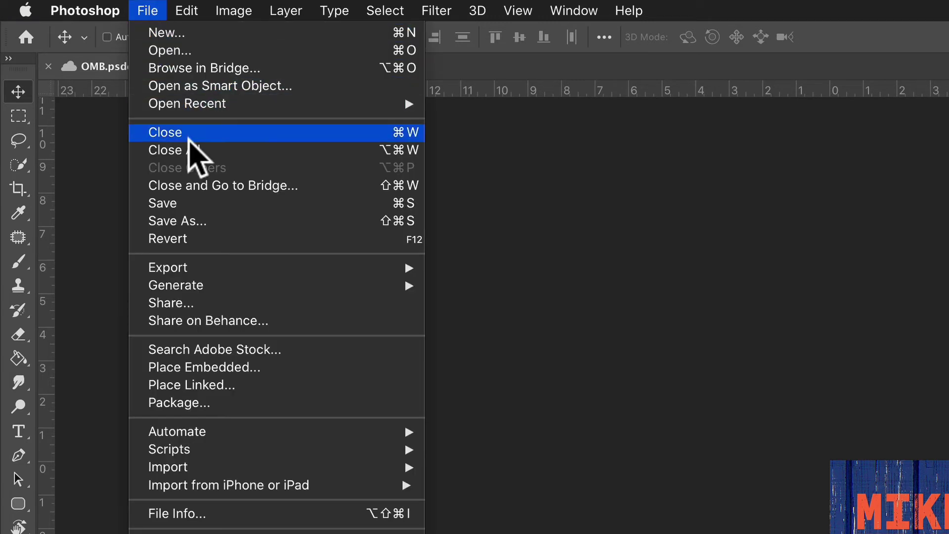
{"action": "left_click", "coordinate": [210, 220]}
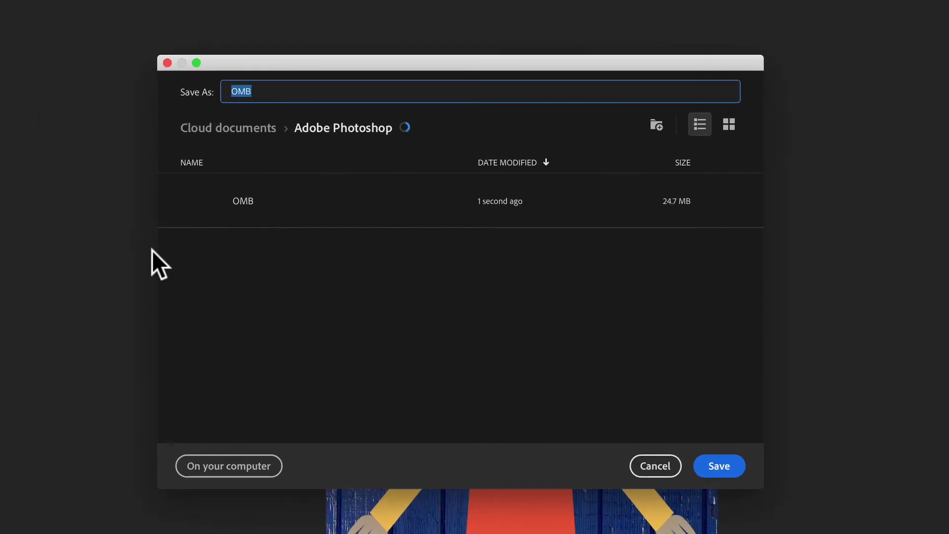
{"action": "left_click", "coordinate": [227, 126]}
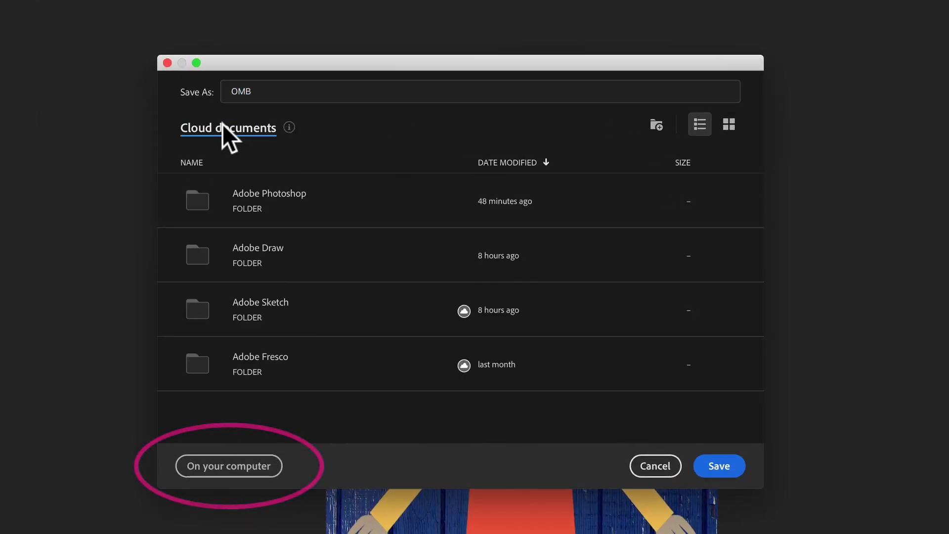
{"action": "left_click", "coordinate": [252, 467]}
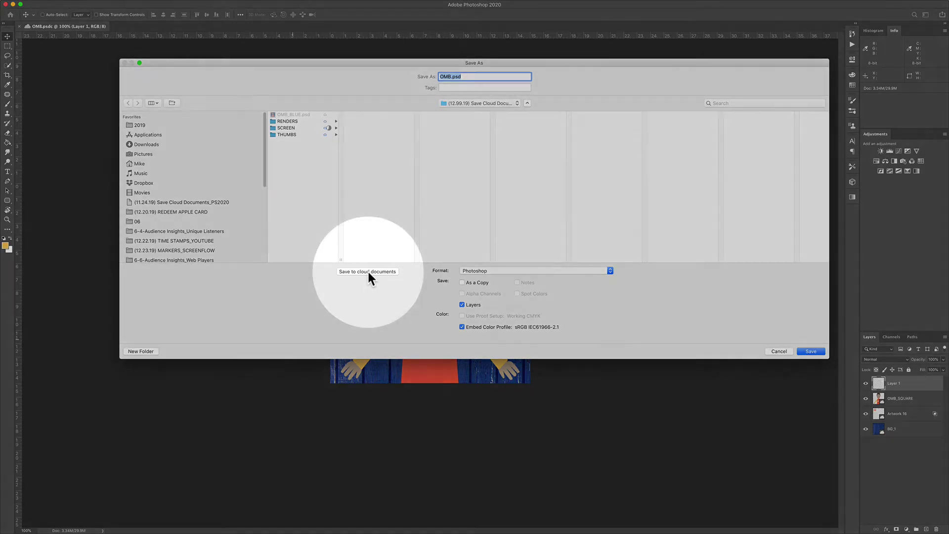
{"action": "left_click", "coordinate": [369, 272]}
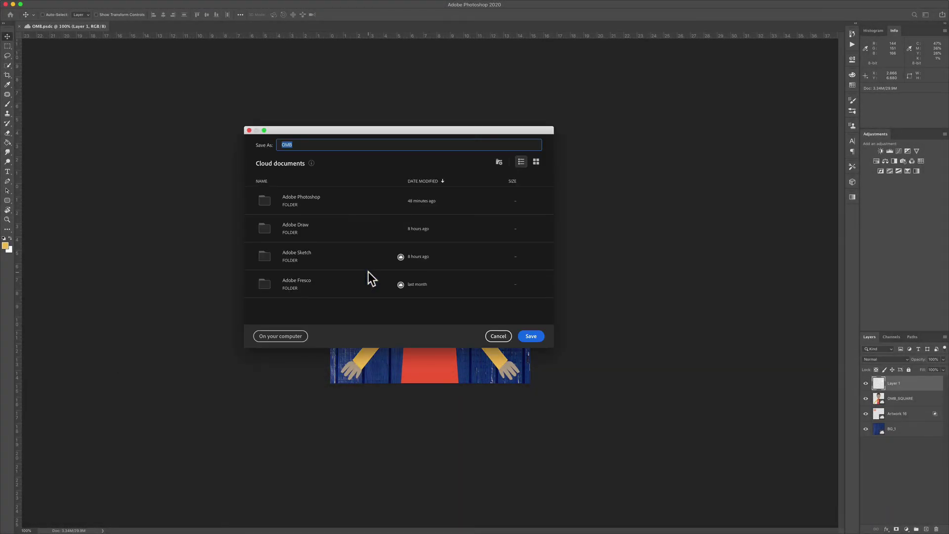
{"action": "left_click", "coordinate": [291, 337]}
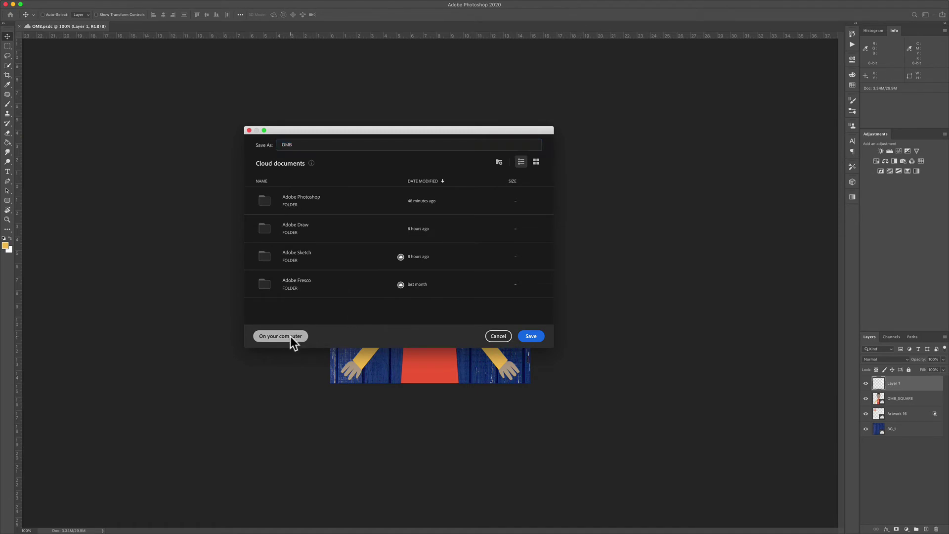
{"action": "key", "text": "Return"}
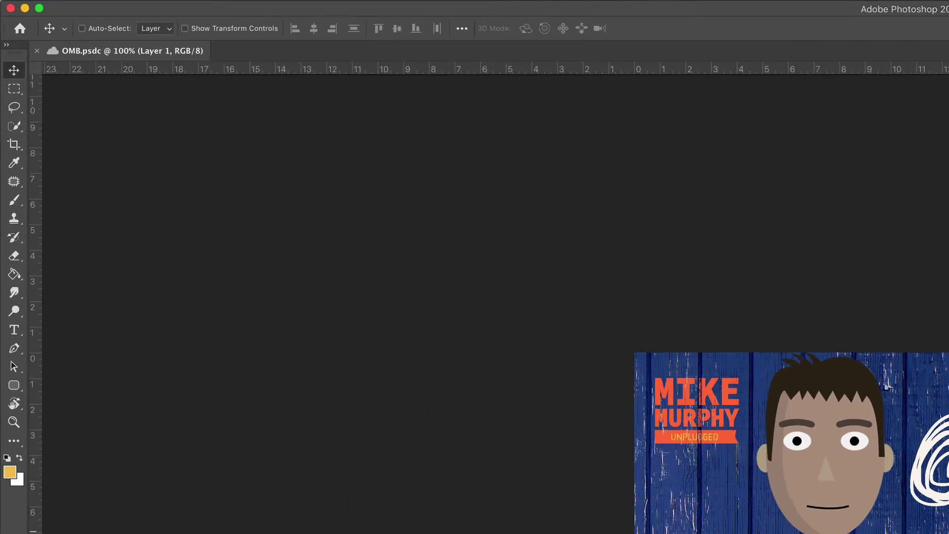
{"action": "left_click", "coordinate": [23, 34]}
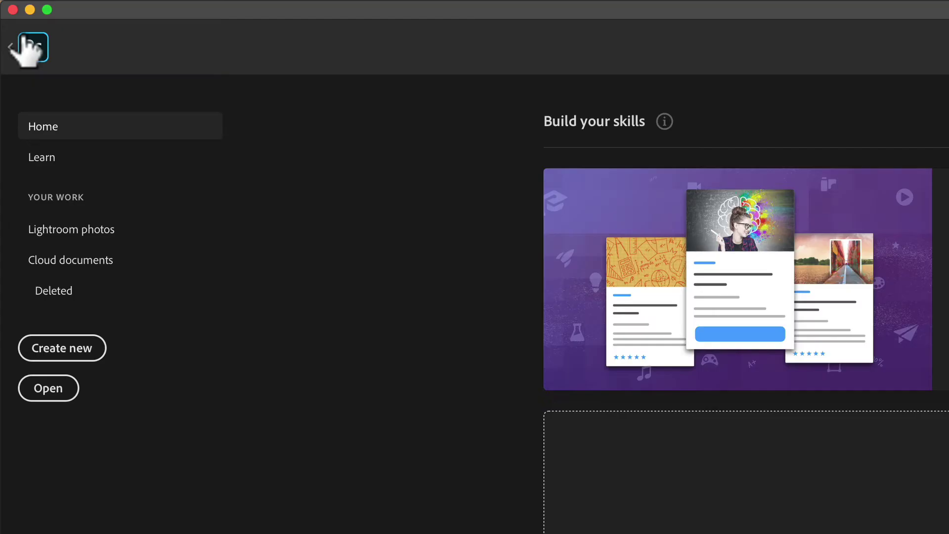
{"action": "left_click", "coordinate": [69, 267]}
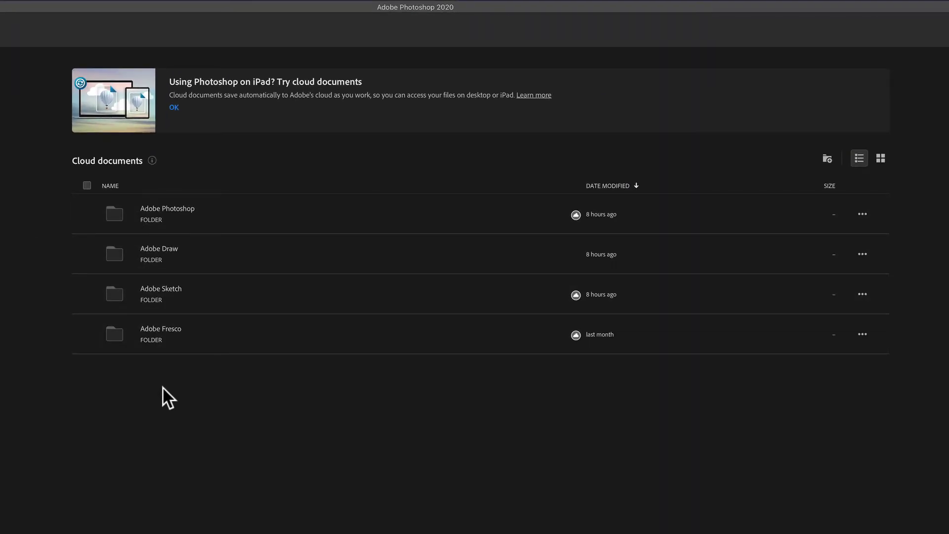
{"action": "left_click", "coordinate": [158, 211]}
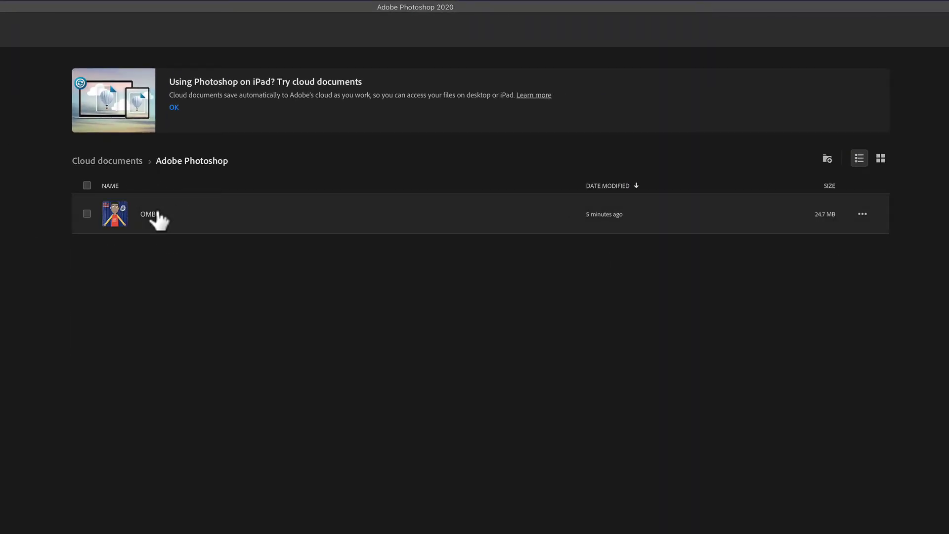
{"action": "left_click", "coordinate": [862, 215]}
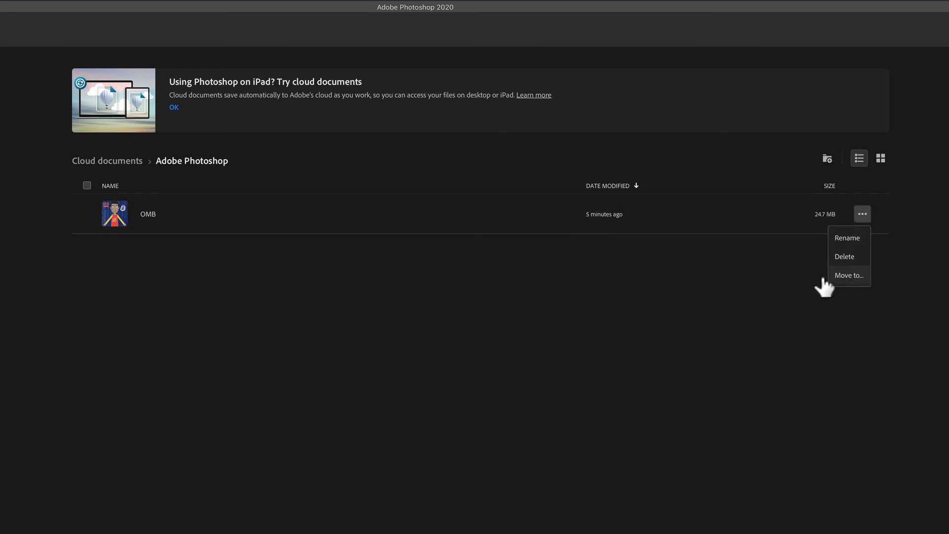
{"action": "left_click", "coordinate": [134, 162]}
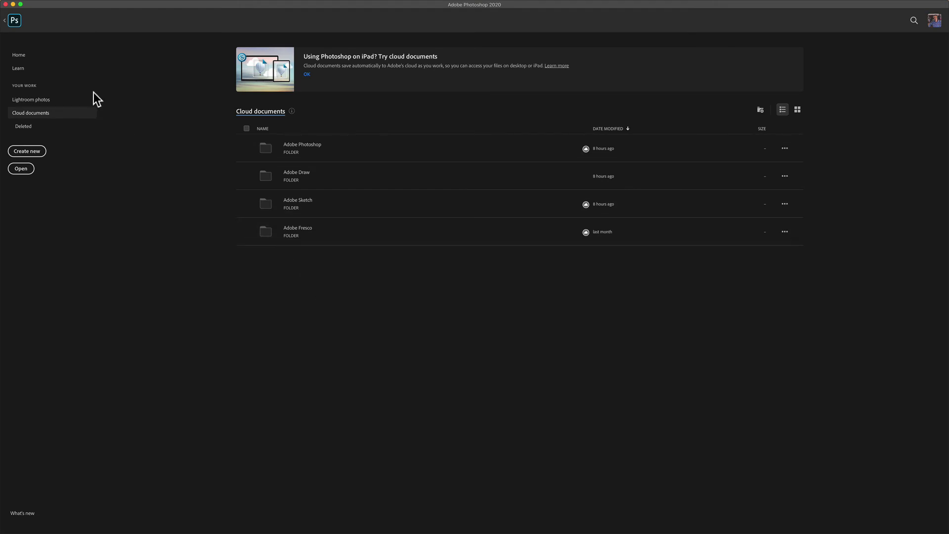
{"action": "left_click", "coordinate": [13, 21]}
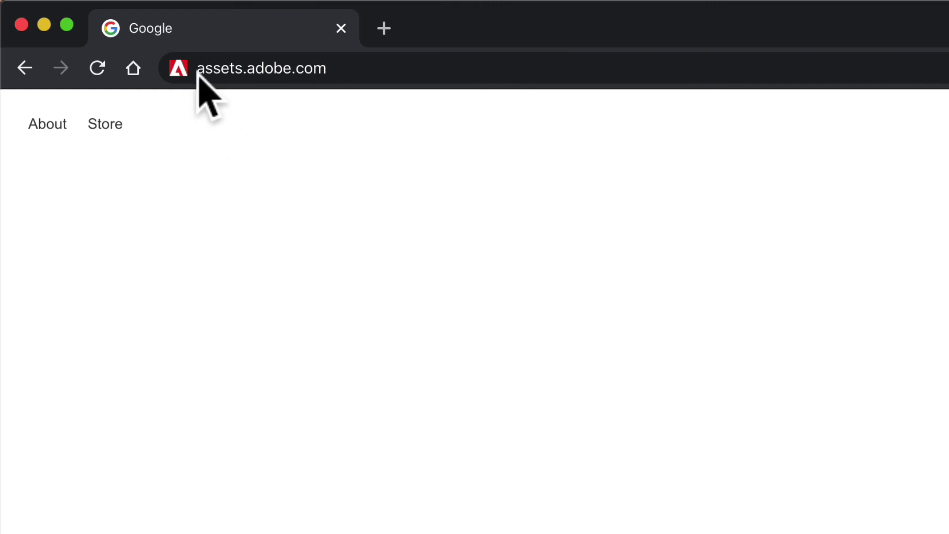
Reload assets.adobe.com, find OMB in the Adobe Photoshop folder, and launch it in Photoshop 2020
{"action": "left_click", "coordinate": [373, 67]}
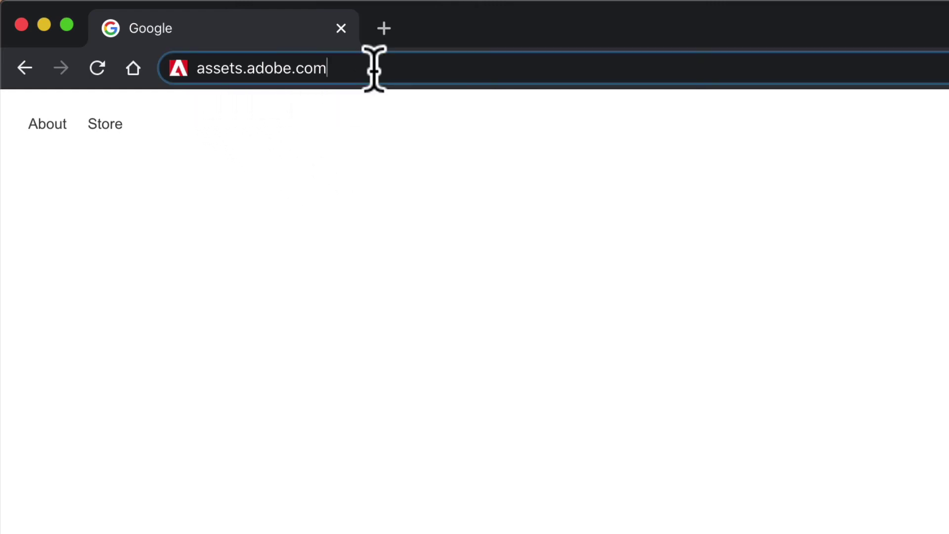
{"action": "key", "text": "Return"}
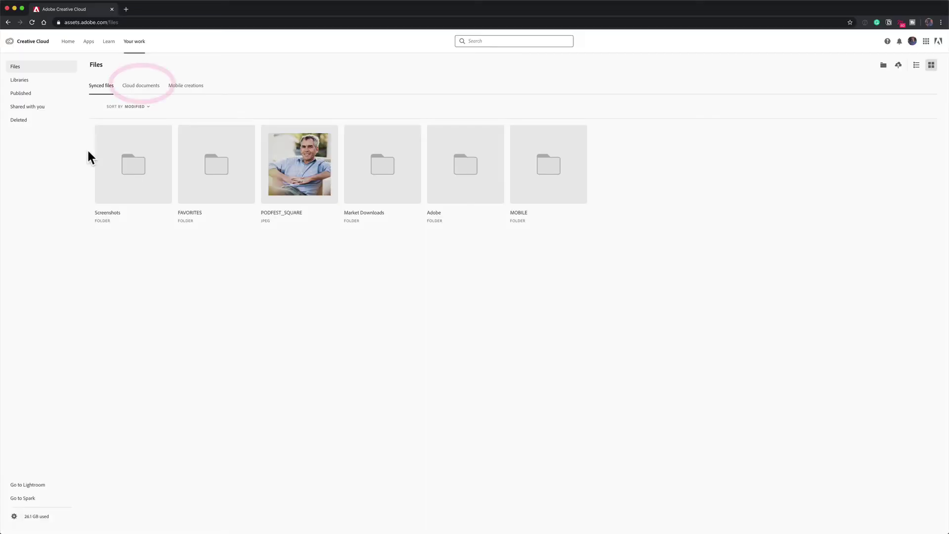
{"action": "left_click", "coordinate": [141, 87]}
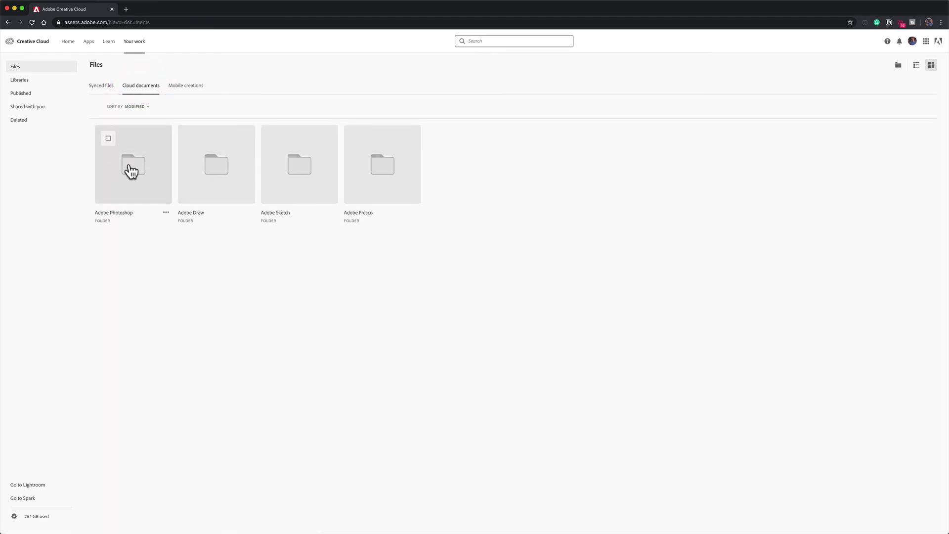
{"action": "left_click", "coordinate": [131, 169]}
{"action": "left_click", "coordinate": [165, 193]}
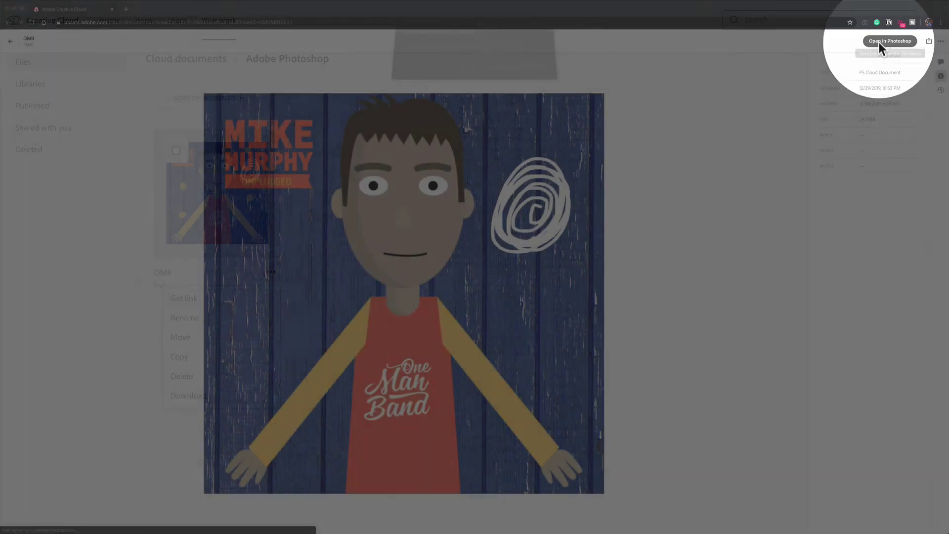
{"action": "left_click", "coordinate": [889, 42]}
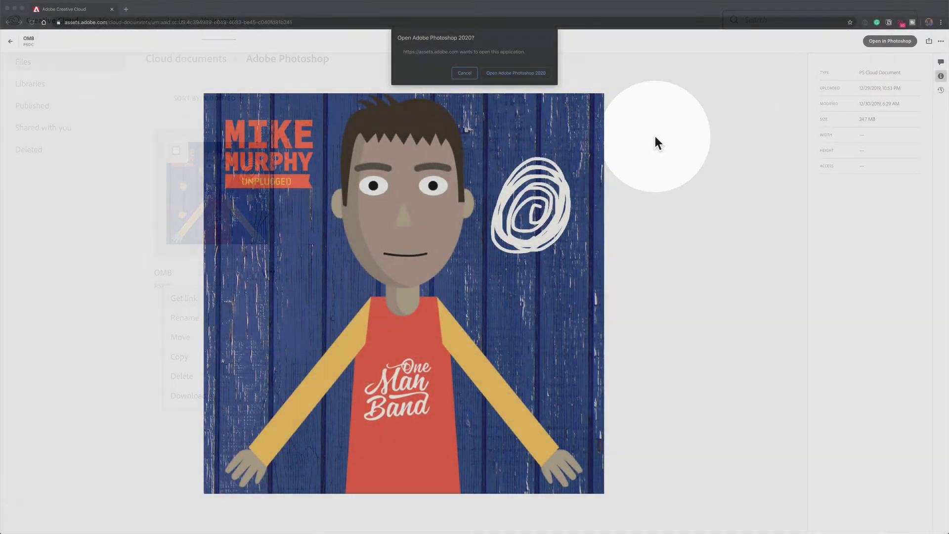
{"action": "left_click", "coordinate": [532, 73]}
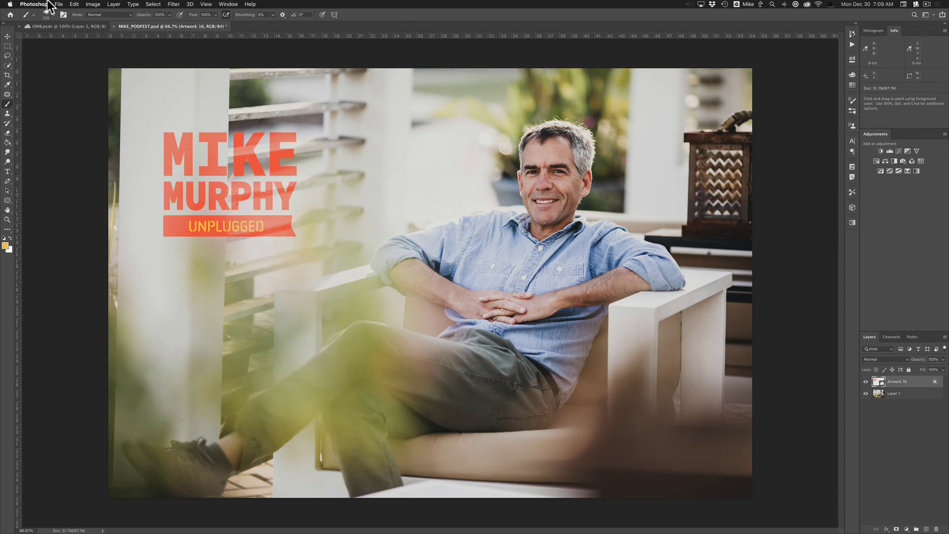
Start a Save As for MIKE_PODFEST and choose Save to cloud documents
{"action": "left_click", "coordinate": [58, 4]}
{"action": "left_click", "coordinate": [72, 88]}
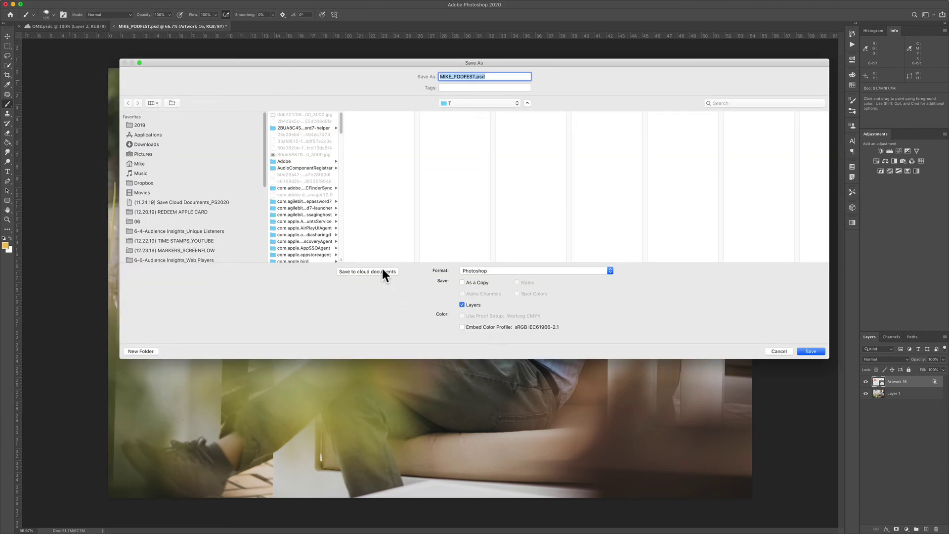
{"action": "left_click", "coordinate": [383, 273]}
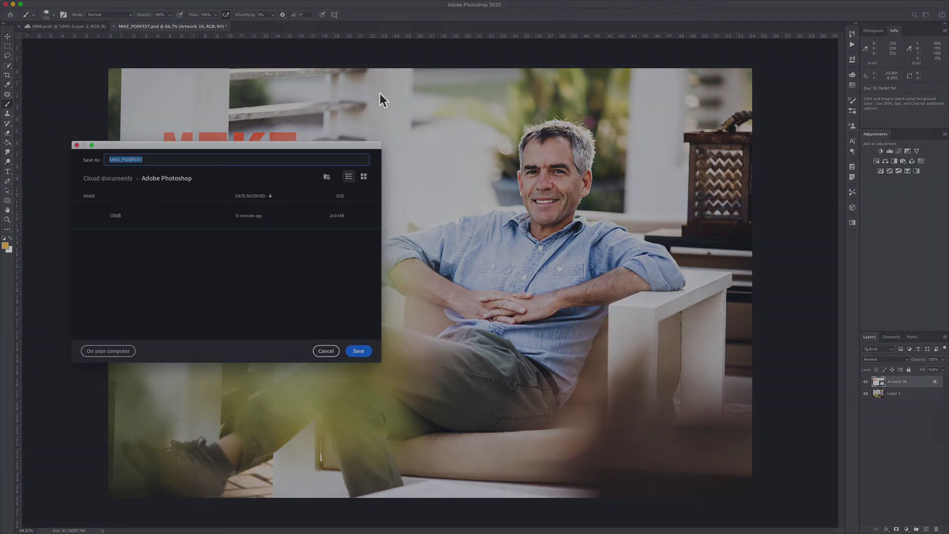